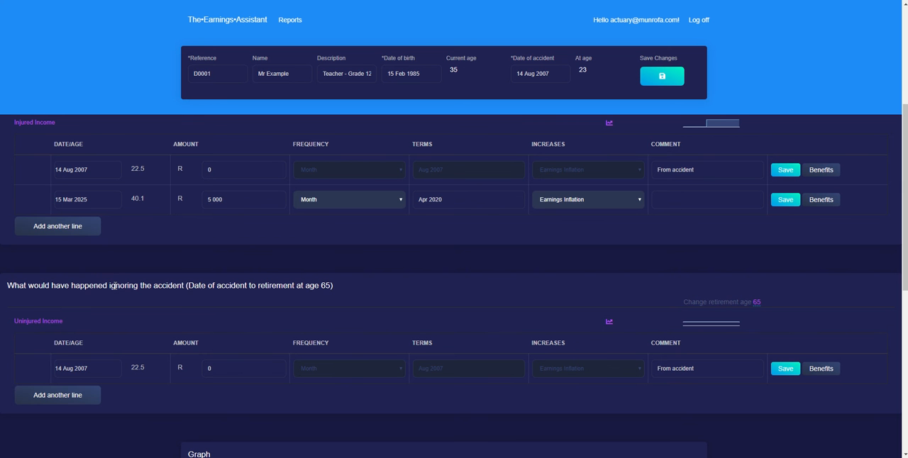
# Review the career history, injured income and uninjured income sections along with the progression earnings overview graph
pyautogui.scroll(4, 357, 296)
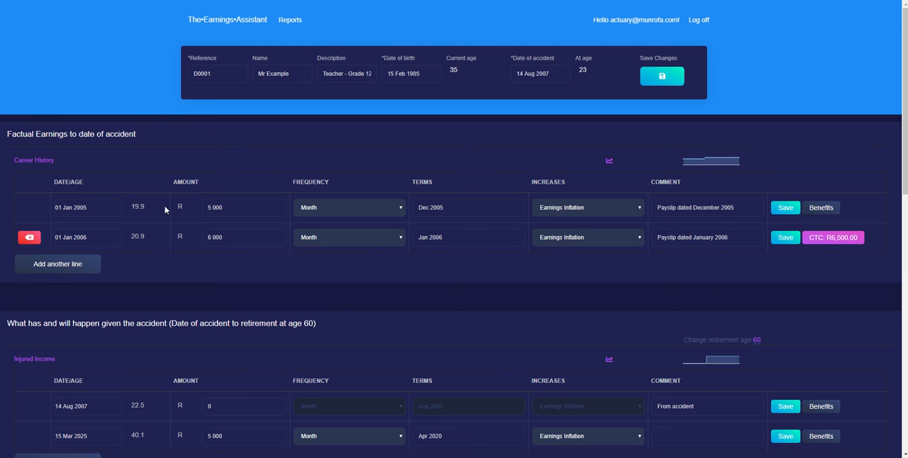
pyautogui.scroll(-1, 239, 227)
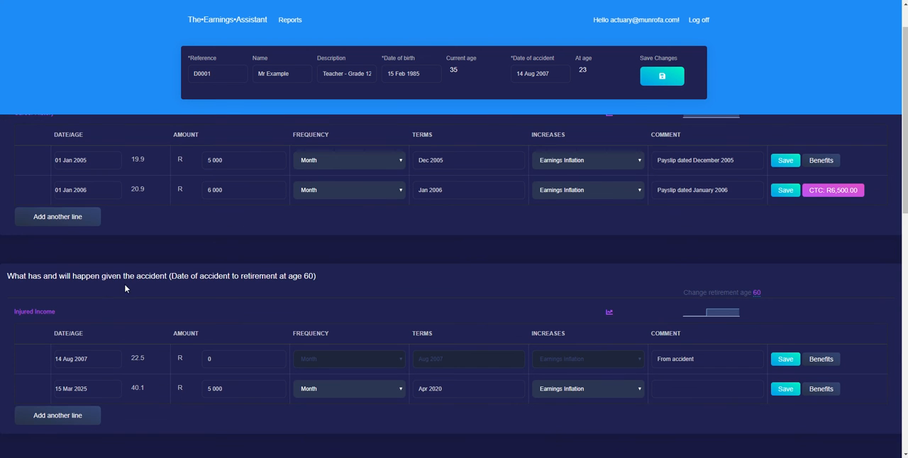
pyautogui.scroll(-2, 188, 301)
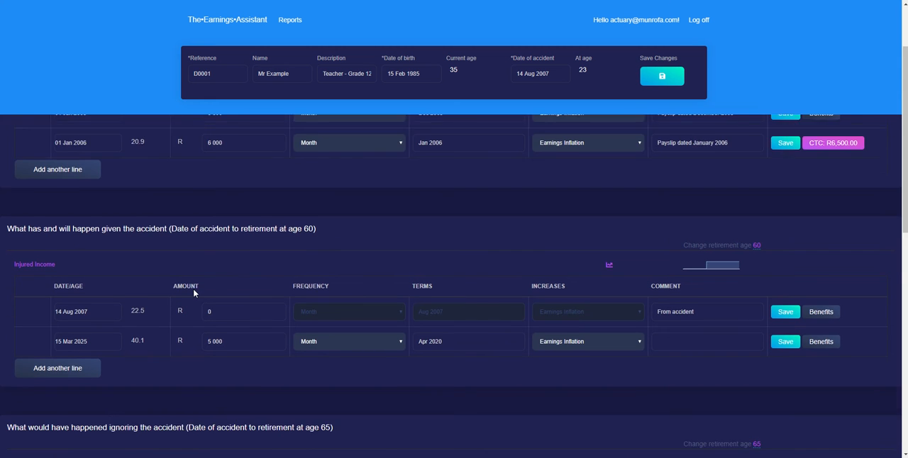
pyautogui.scroll(-1, 197, 321)
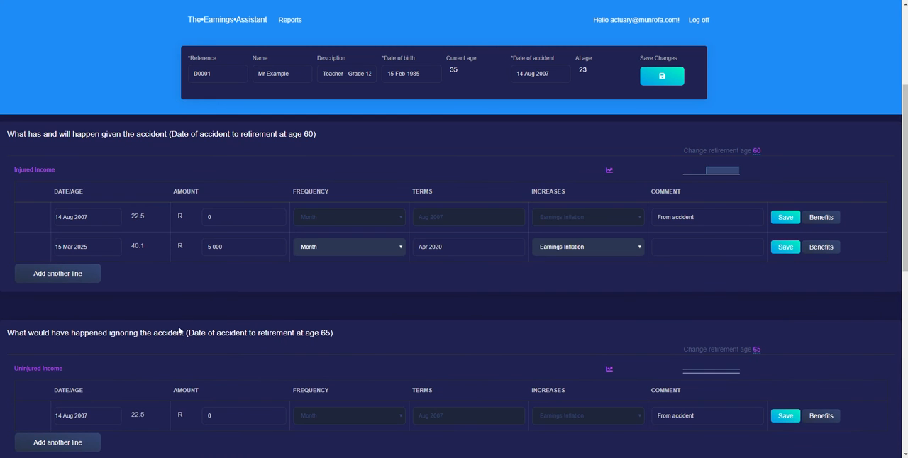
pyautogui.scroll(-6, 169, 328)
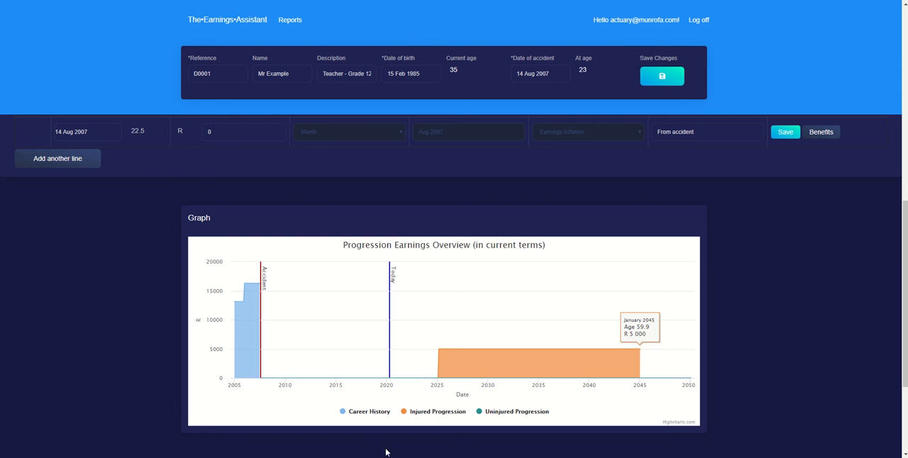
pyautogui.scroll(1, 143, 285)
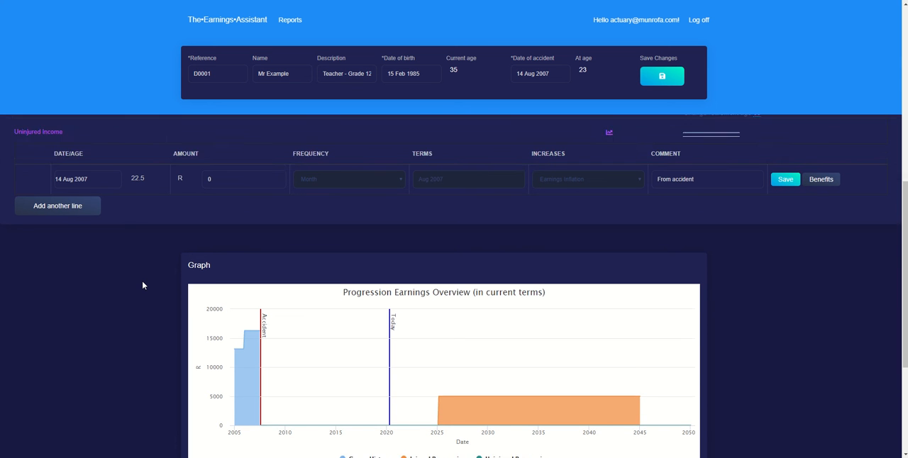
pyautogui.scroll(-1, 142, 286)
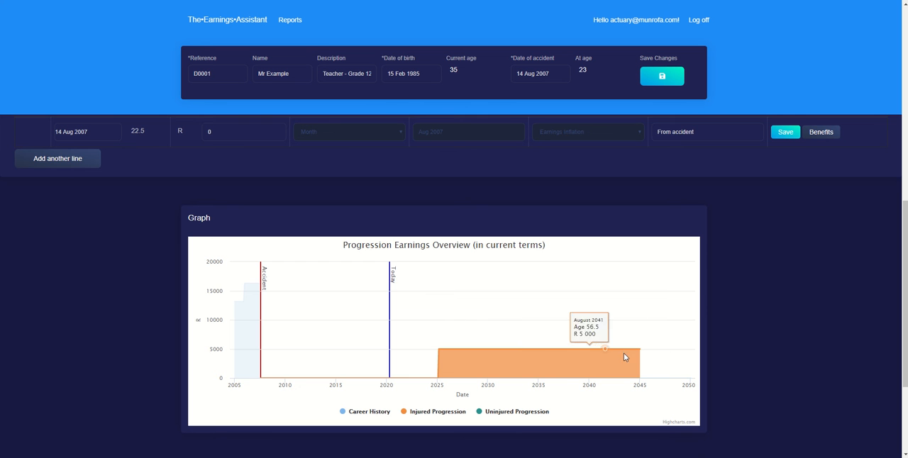
pyautogui.scroll(3, 519, 288)
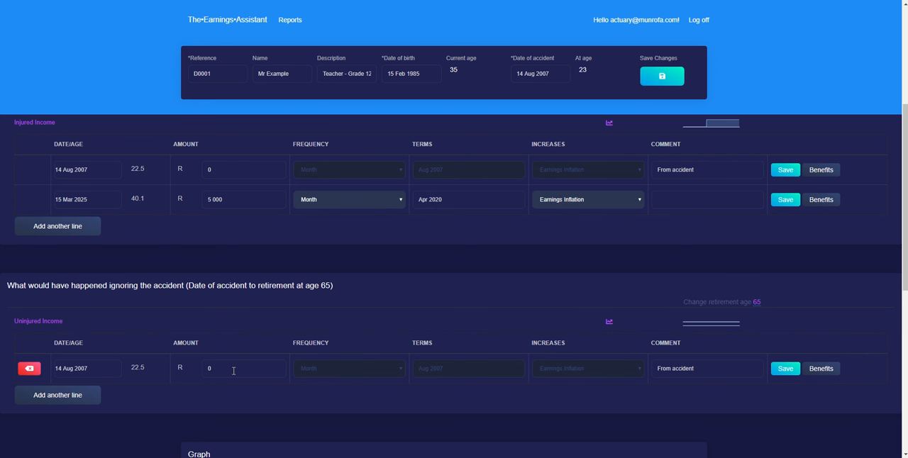
# Set the accident-date Uninjured Income line's amount to 6000, using the January 2006 career history amount
pyautogui.scroll(3, 233, 371)
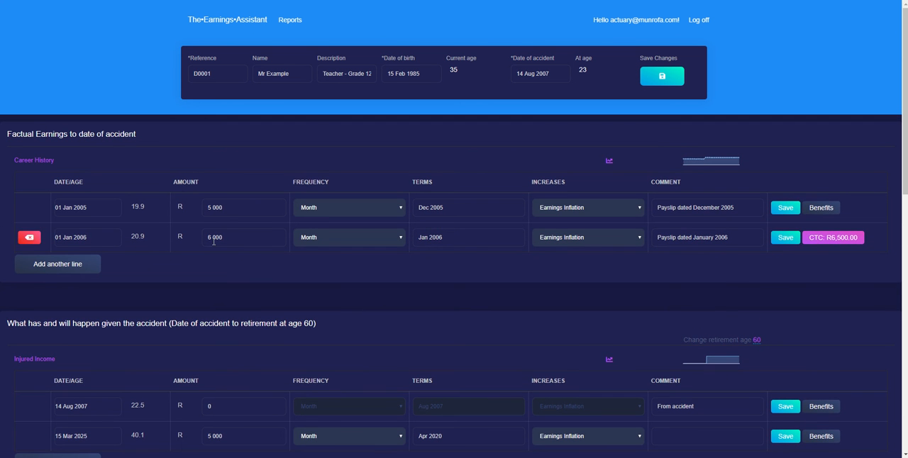
pyautogui.scroll(-1, 239, 243)
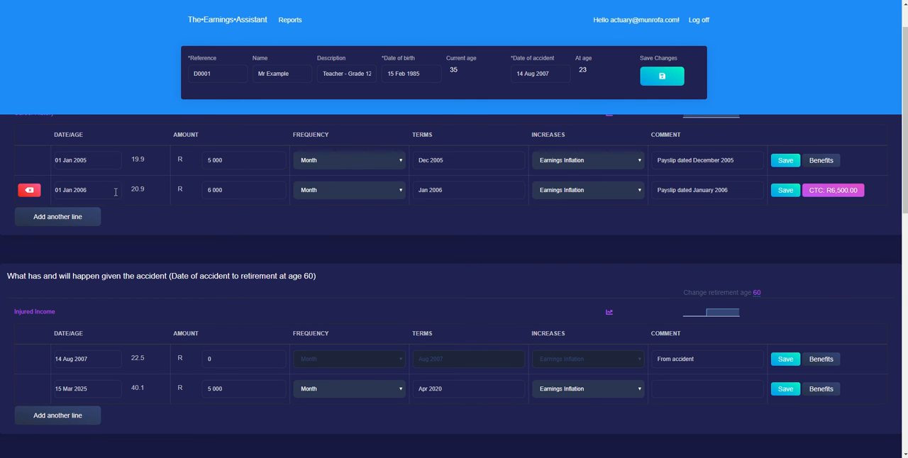
pyautogui.scroll(-3, 225, 213)
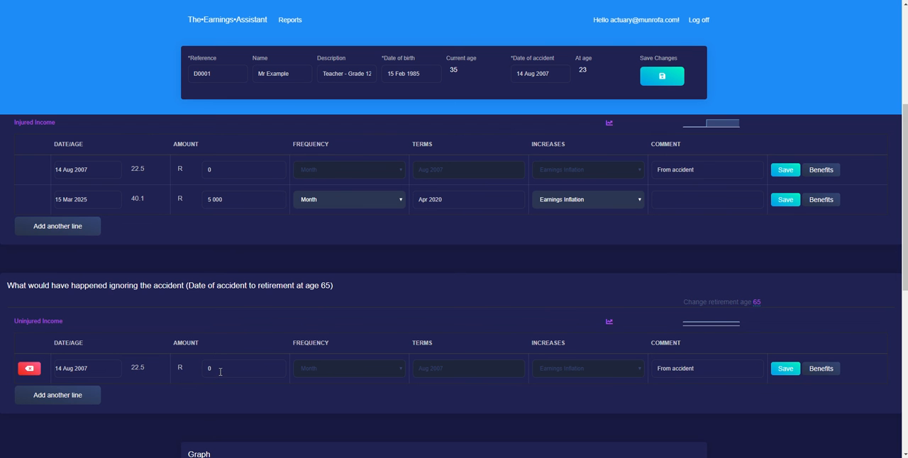
pyautogui.doubleClick(214, 370)
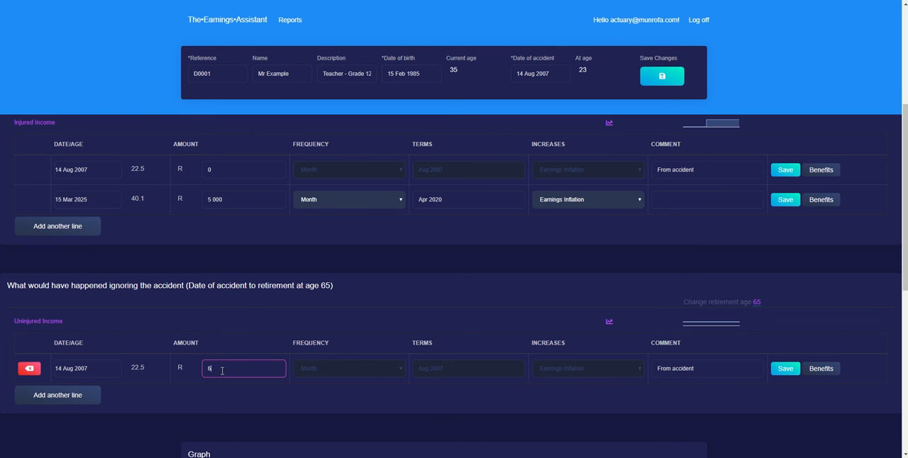
pyautogui.press('Tab')
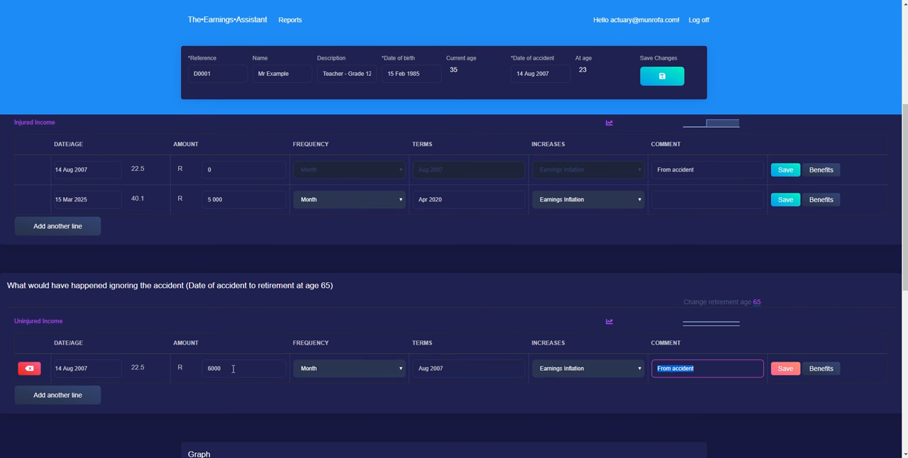
# Set the terms of the accident-date Uninjured Income line to Jan 2006, matching the last career history line
pyautogui.scroll(3, 454, 328)
pyautogui.moveTo(265, 194)
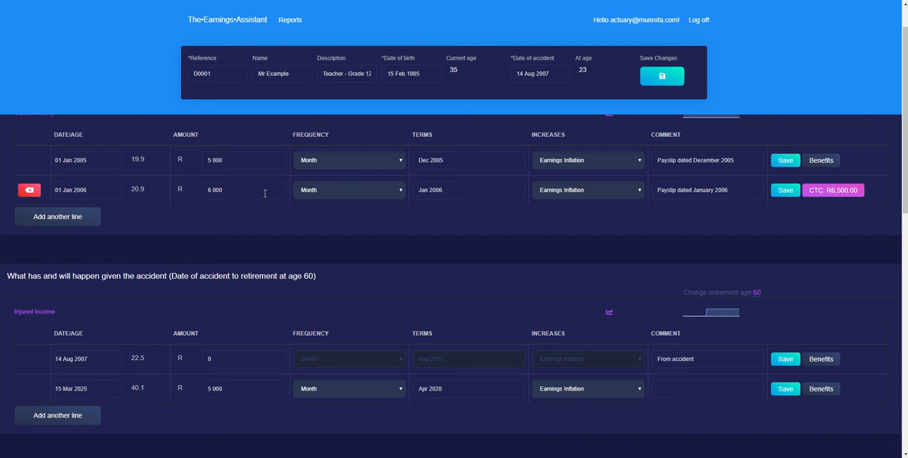
pyautogui.scroll(-1, 329, 237)
pyautogui.scroll(1, 440, 227)
pyautogui.scroll(-3, 448, 304)
pyautogui.click(445, 323)
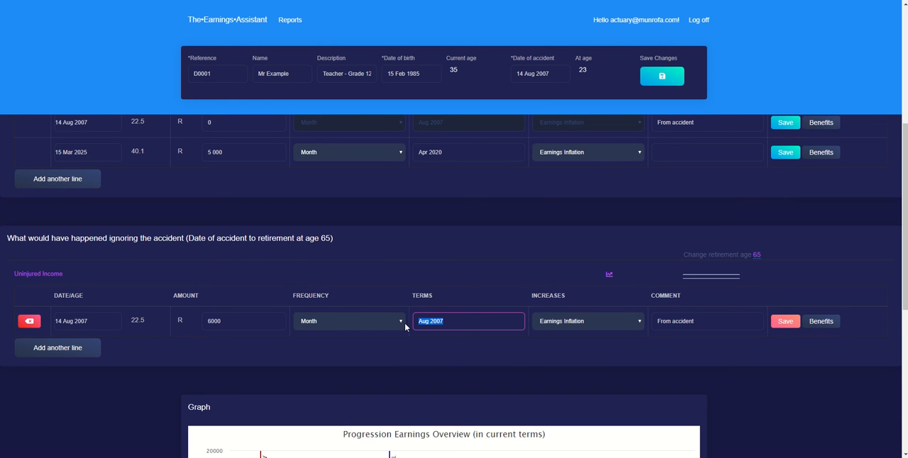
pyautogui.write('jan2006')
pyautogui.press('Tab')
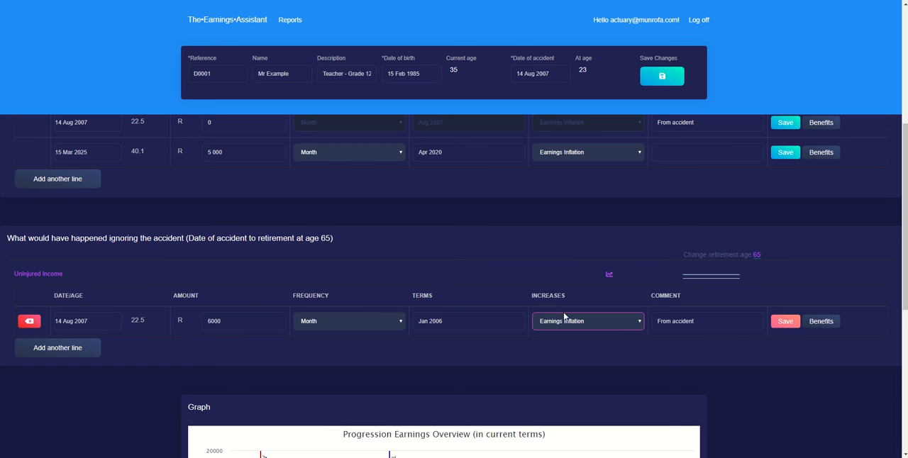
# Check the January 2006 career history comment and save the Uninjured Income line with the comment "From accident"
pyautogui.scroll(4, 552, 302)
pyautogui.scroll(-1, 588, 310)
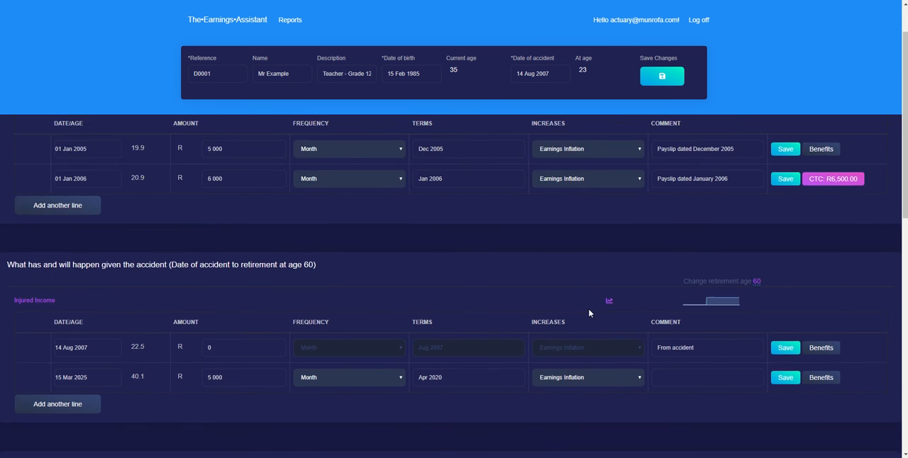
pyautogui.scroll(1, 673, 255)
pyautogui.moveTo(740, 236); pyautogui.dragTo(657, 240)
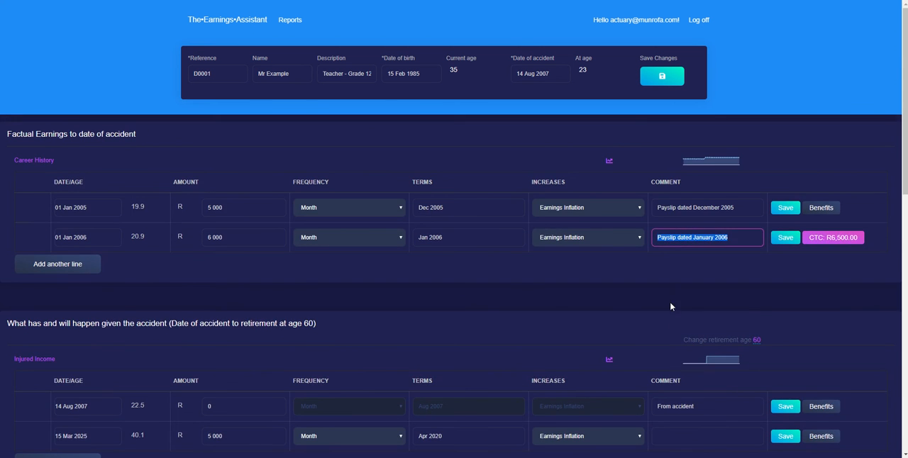
pyautogui.scroll(-7, 672, 305)
pyautogui.scroll(-1, 677, 331)
pyautogui.click(701, 223)
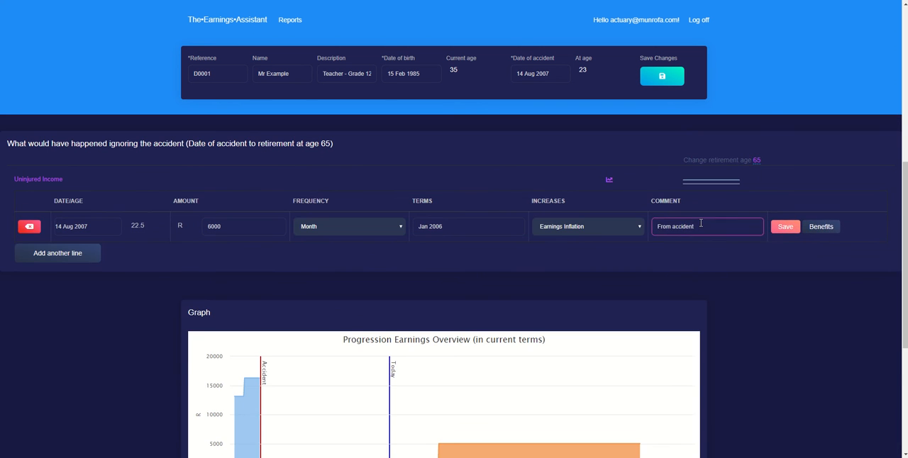
pyautogui.scroll(1, 686, 273)
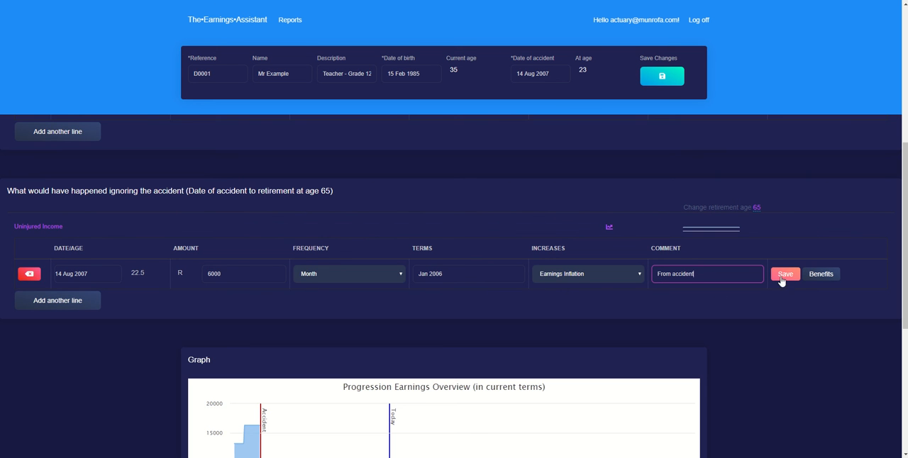
pyautogui.click(783, 275)
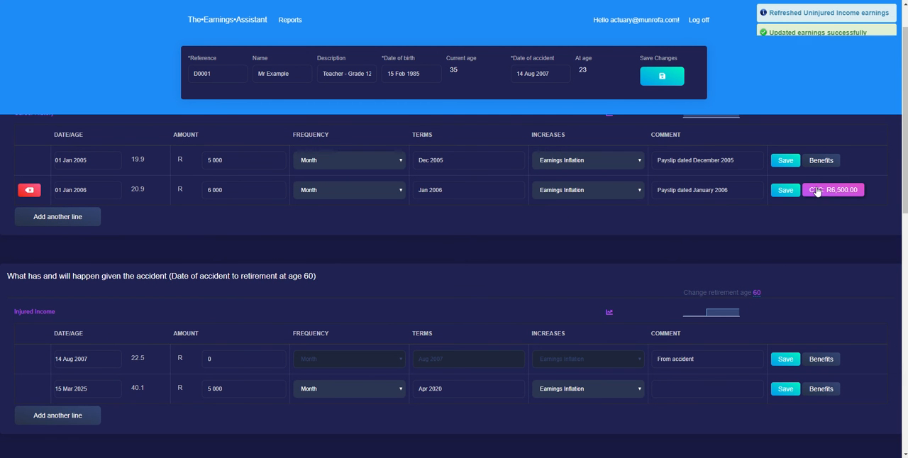
# Check the January 2006 line's fringe benefits, set 13th Cheque to Yes for the Uninjured Income line and save it
pyautogui.click(817, 191)
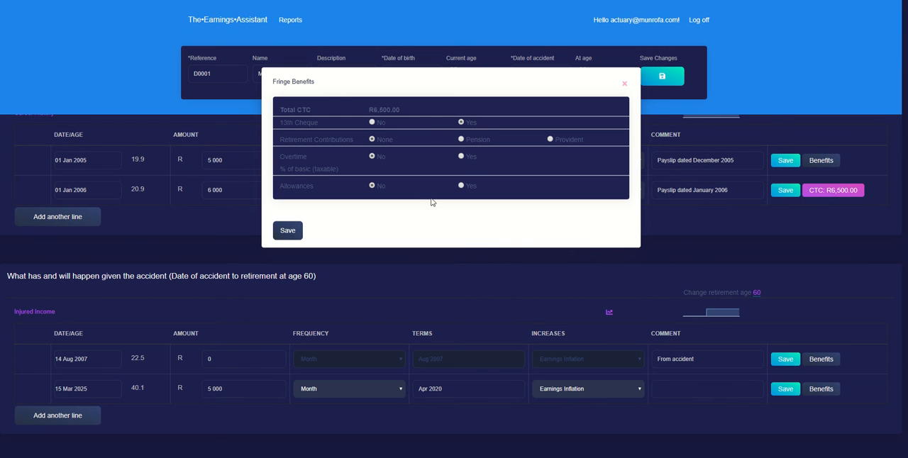
pyautogui.click(735, 243)
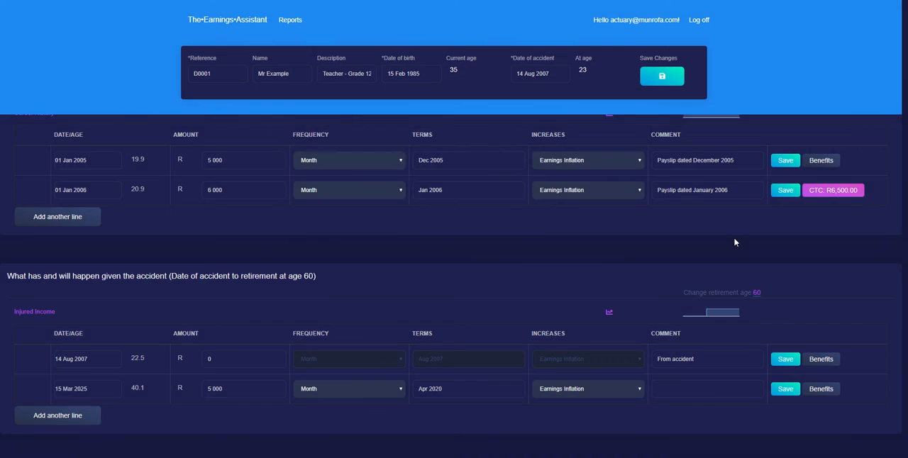
pyautogui.scroll(-3, 735, 243)
pyautogui.click(821, 323)
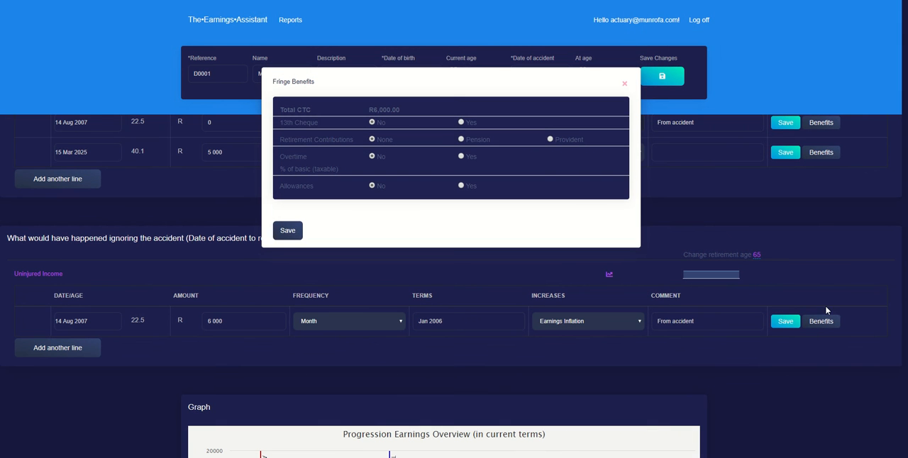
pyautogui.click(461, 123)
pyautogui.click(287, 230)
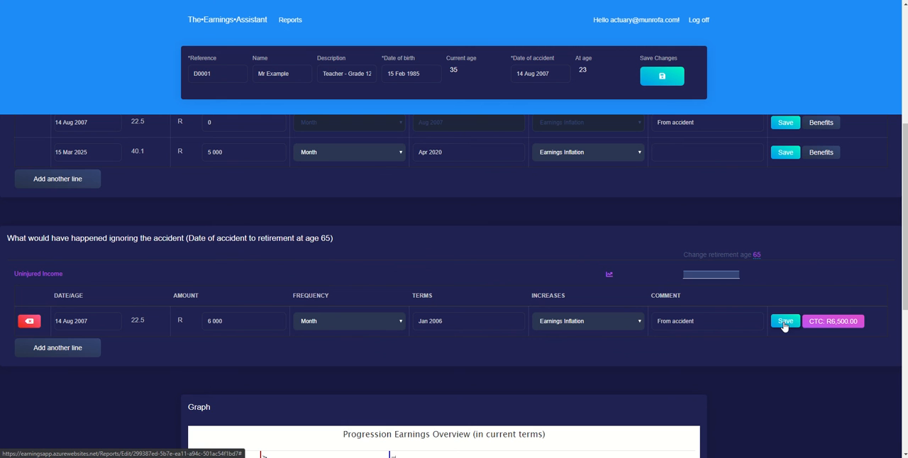
pyautogui.click(785, 324)
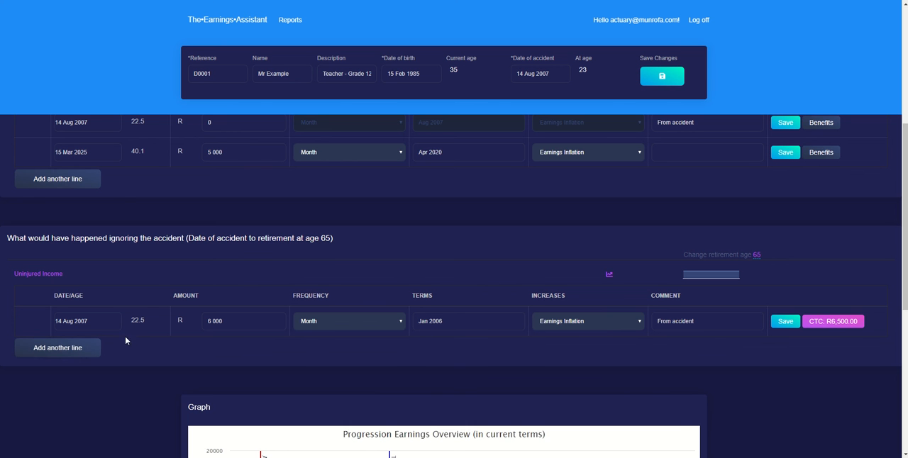
# Start a second Uninjured Income line from age 45 with a monthly amount of 15000
pyautogui.click(88, 348)
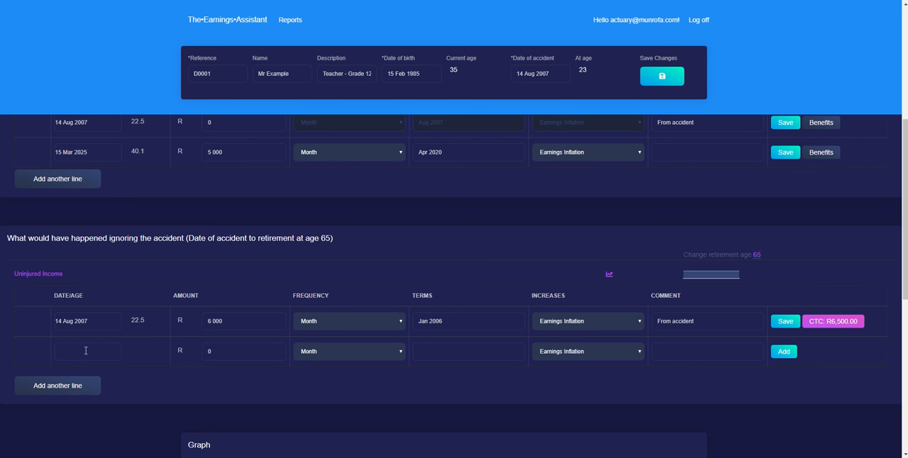
pyautogui.click(91, 352)
pyautogui.write('age45')
pyautogui.press('Tab')
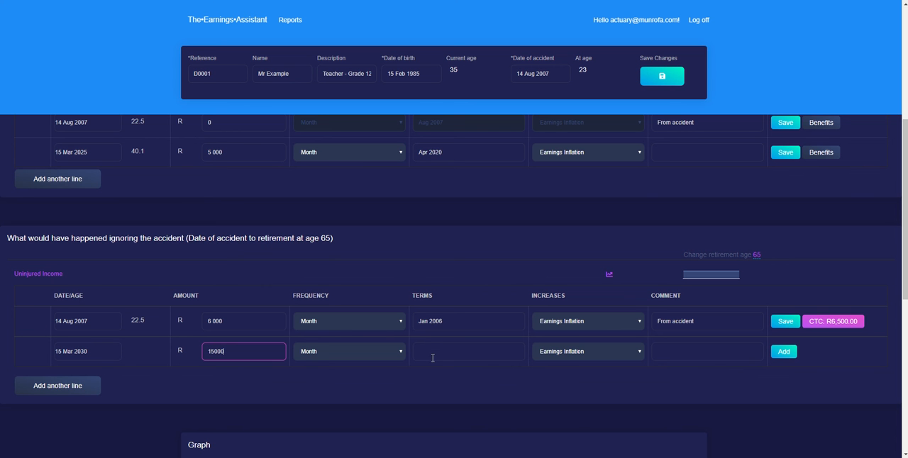
# Set the new Uninjured Income line's terms to Apr 2020 and add the line with Earnings Inflation increases
pyautogui.click(478, 346)
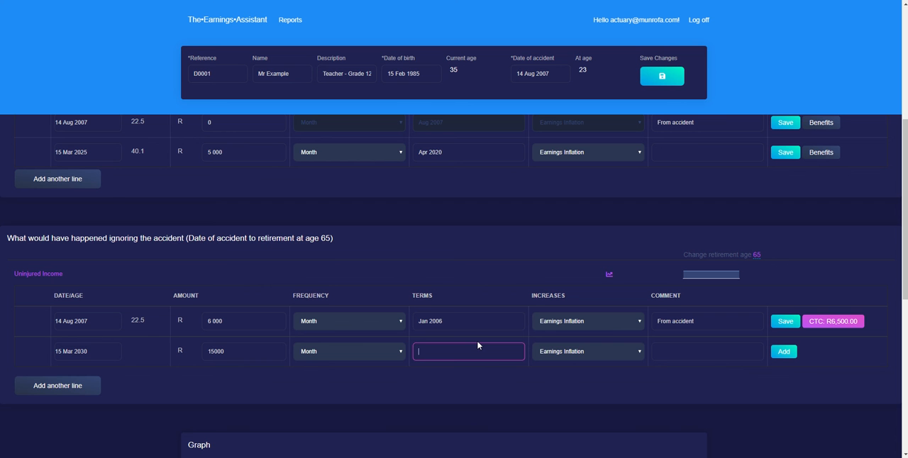
pyautogui.press('Tab')
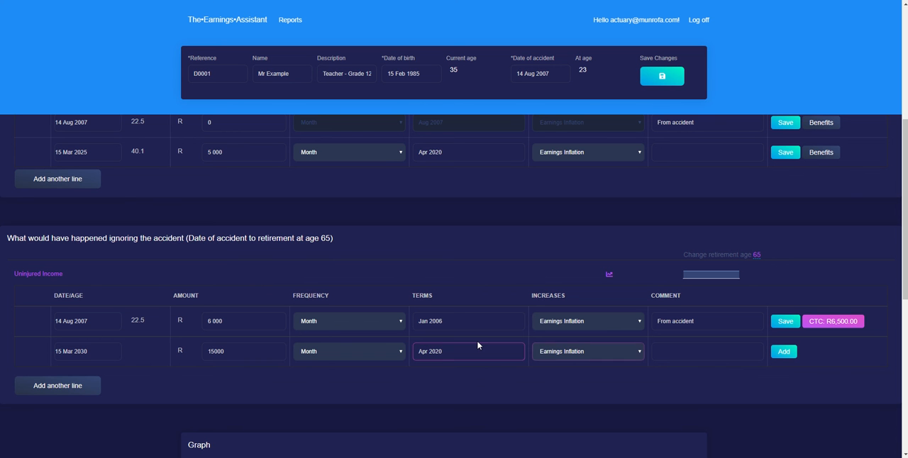
pyautogui.moveTo(454, 352); pyautogui.dragTo(421, 350)
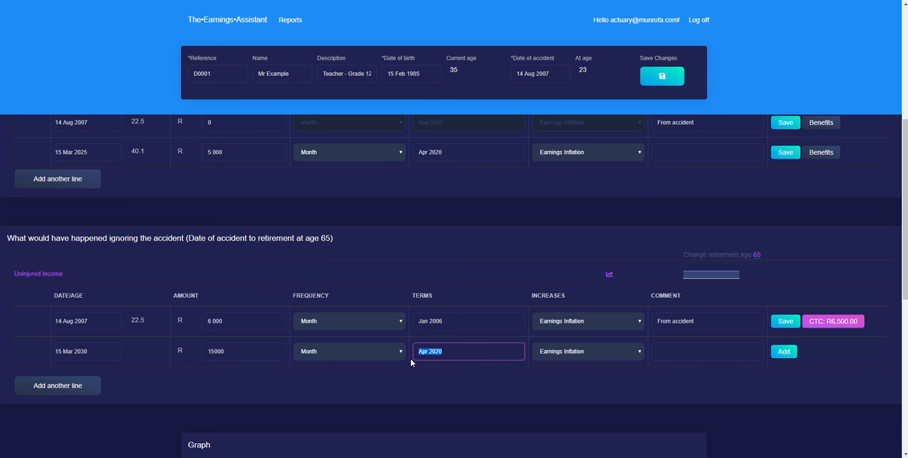
pyautogui.write('apr2020')
pyautogui.press('Tab')
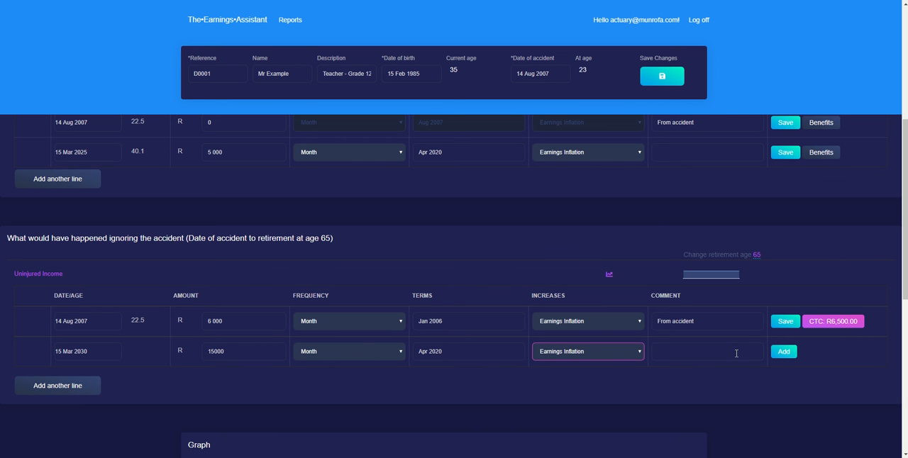
pyautogui.click(784, 351)
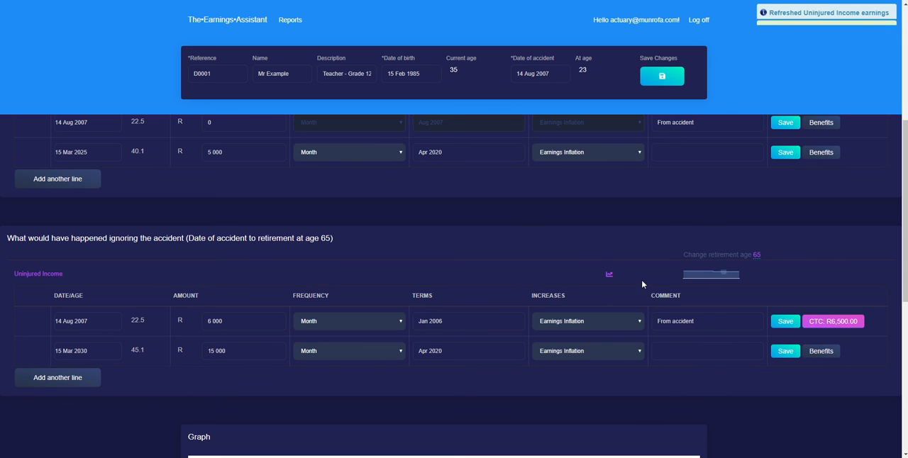
# Examine the Uninjured Income progression chart around the age 45 change, and close it
pyautogui.click(609, 276)
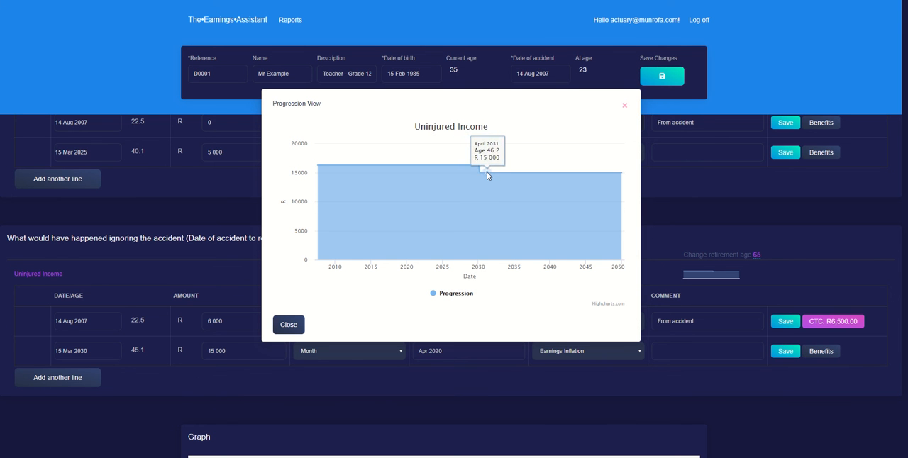
pyautogui.click(288, 325)
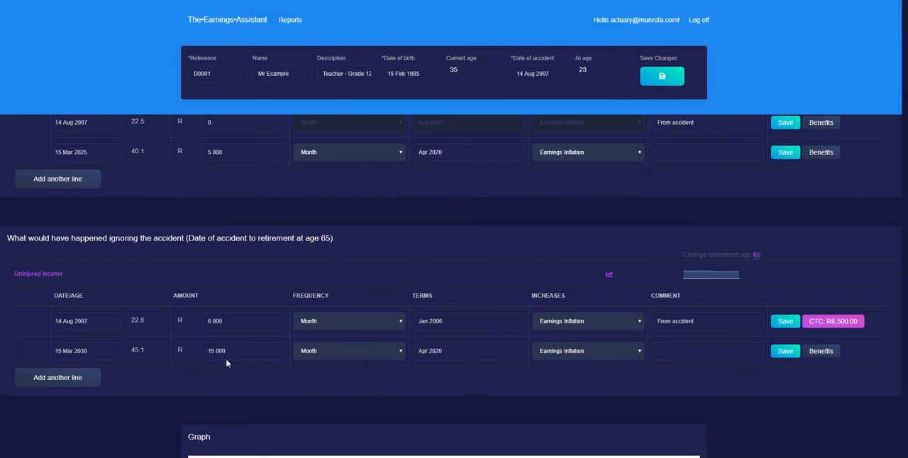
# Set the age 45 Uninjured Income line's monthly amount to 25 000, save it and check the income progression chart
pyautogui.moveTo(216, 353); pyautogui.dragTo(208, 352)
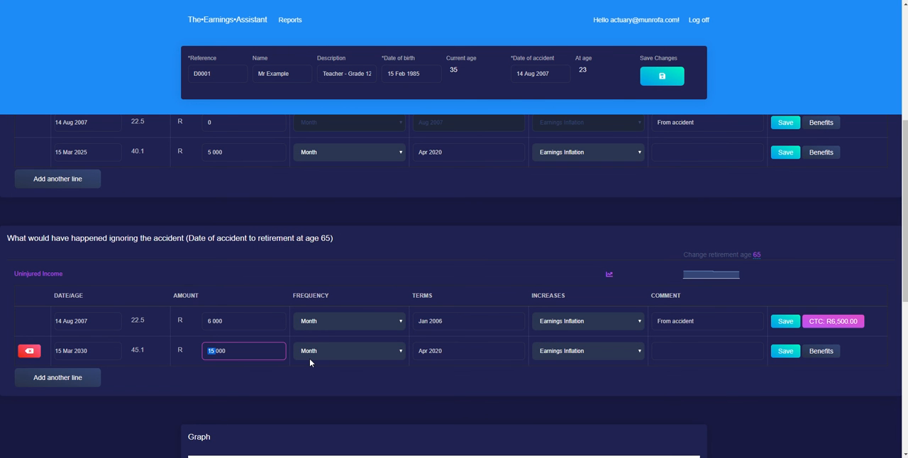
pyautogui.press('BackSpace')
pyautogui.click(780, 353)
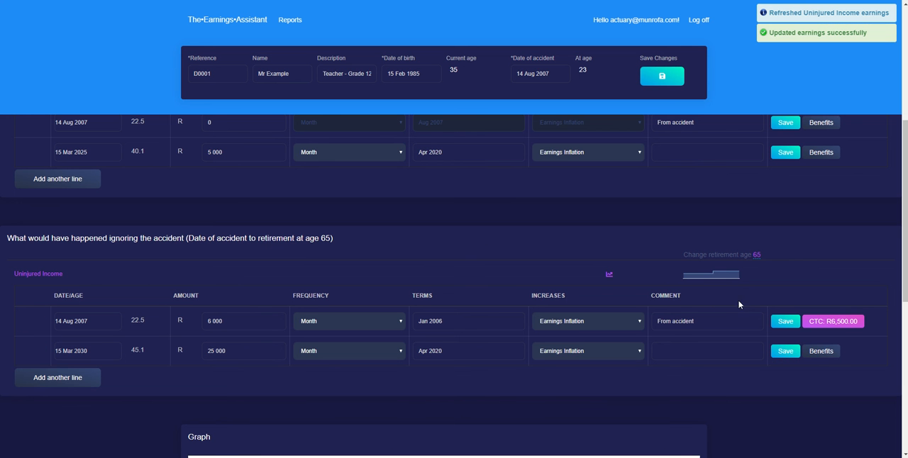
pyautogui.click(609, 275)
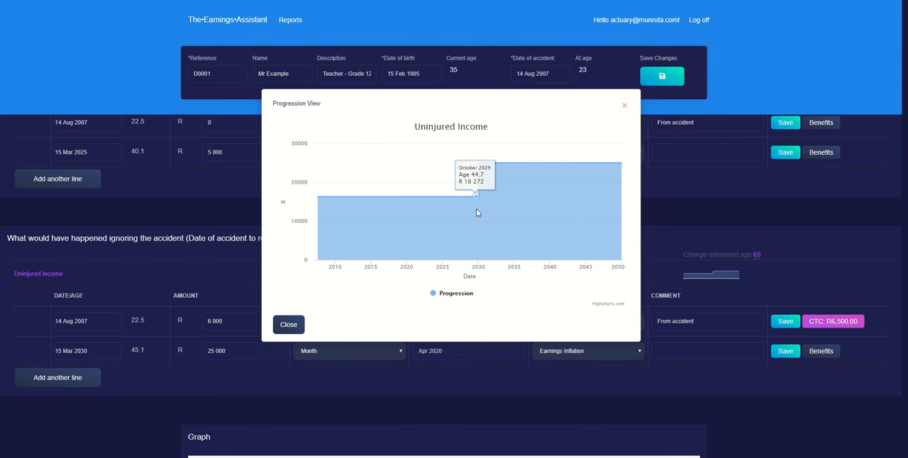
pyautogui.press('Escape')
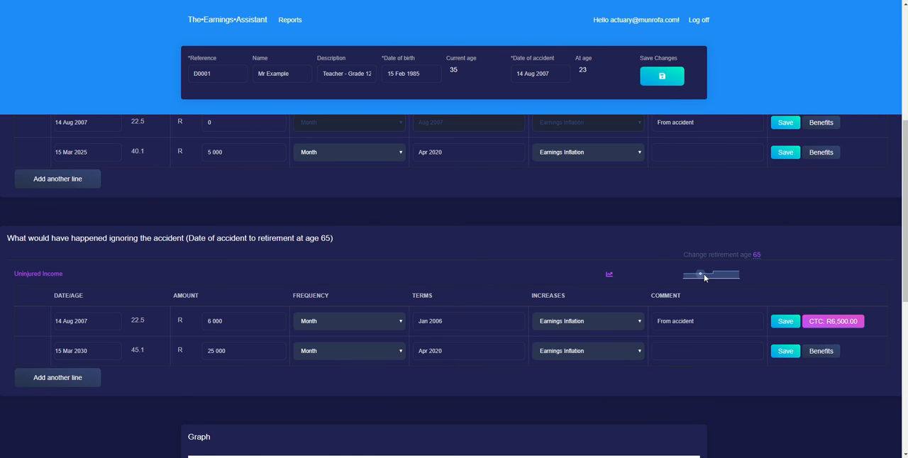
# Change the from-accident Uninjured Income line's increases to Straight line, save it and check the progression chart
pyautogui.click(575, 321)
pyautogui.click(545, 341)
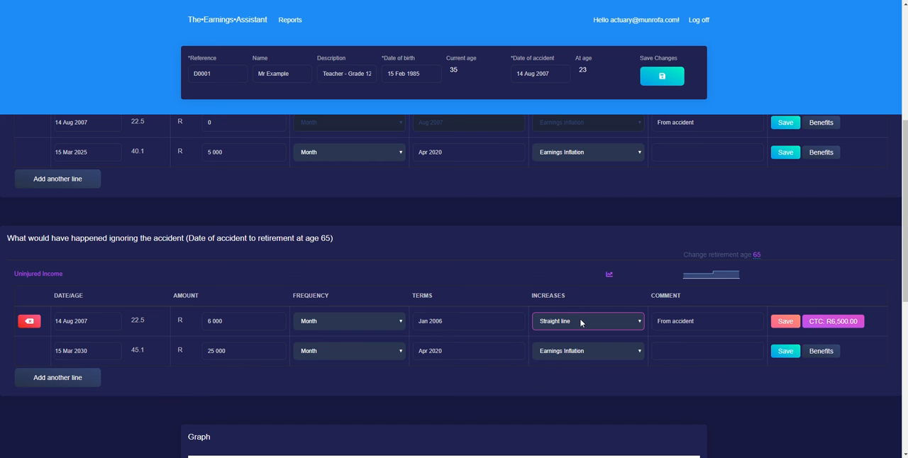
pyautogui.click(785, 321)
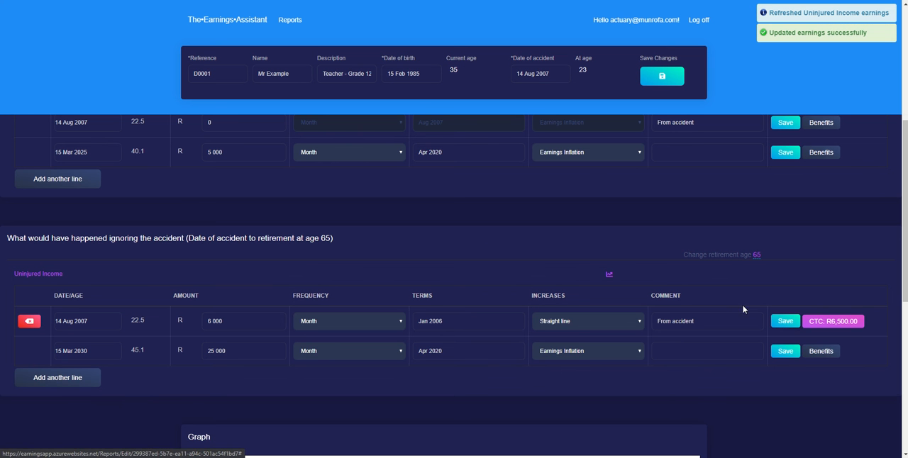
pyautogui.click(609, 274)
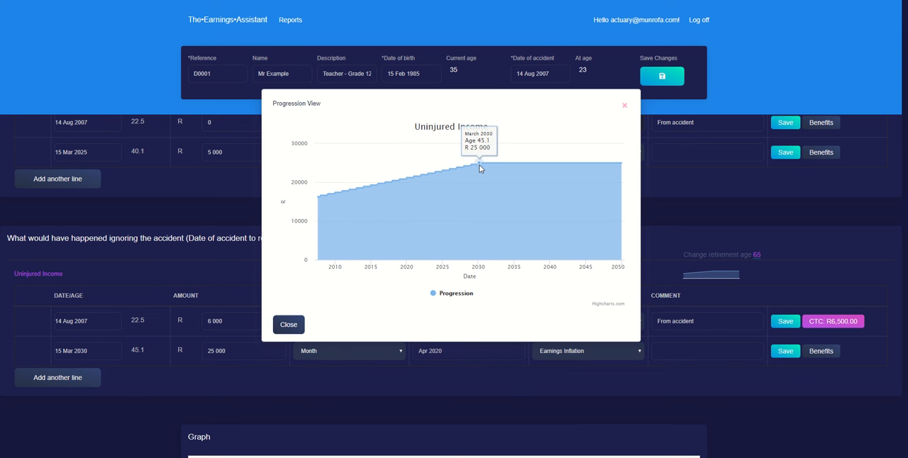
pyautogui.click(660, 289)
# Open the uninjured scenario's retirement age for editing and accept 65
pyautogui.scroll(-1, 645, 314)
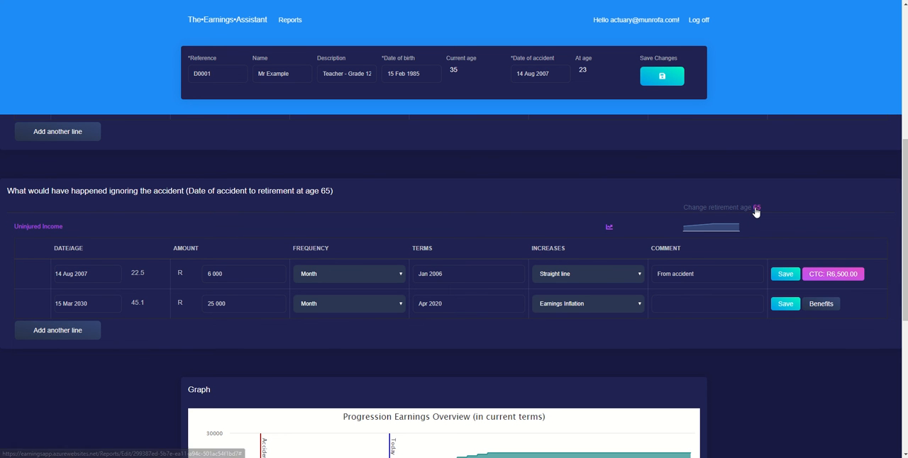
pyautogui.click(756, 208)
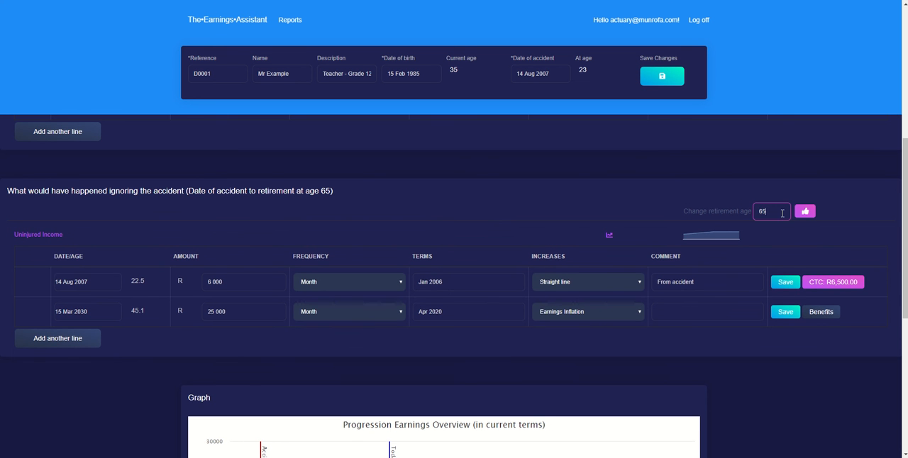
pyautogui.click(804, 210)
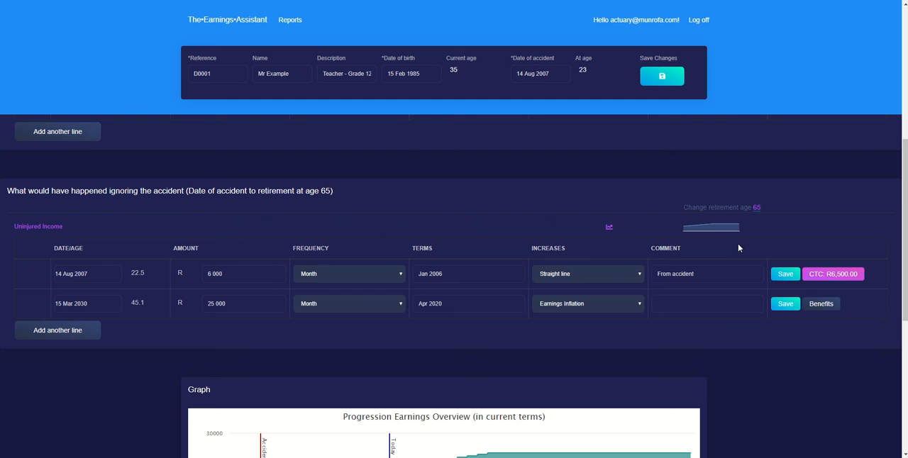
# Examine the Progression Earnings Overview graph, hiding the Injured Progression and Career History series and showing both again
pyautogui.scroll(-3, 736, 251)
pyautogui.scroll(-1, 803, 386)
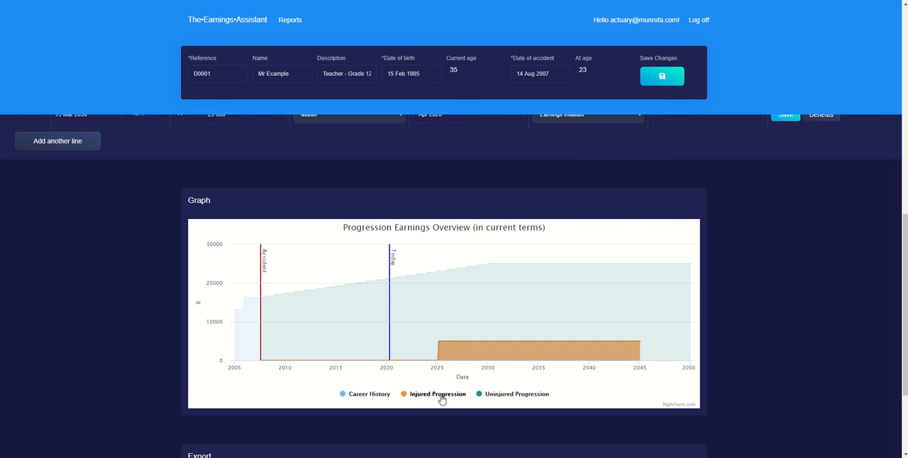
pyautogui.click(438, 395)
pyautogui.click(362, 395)
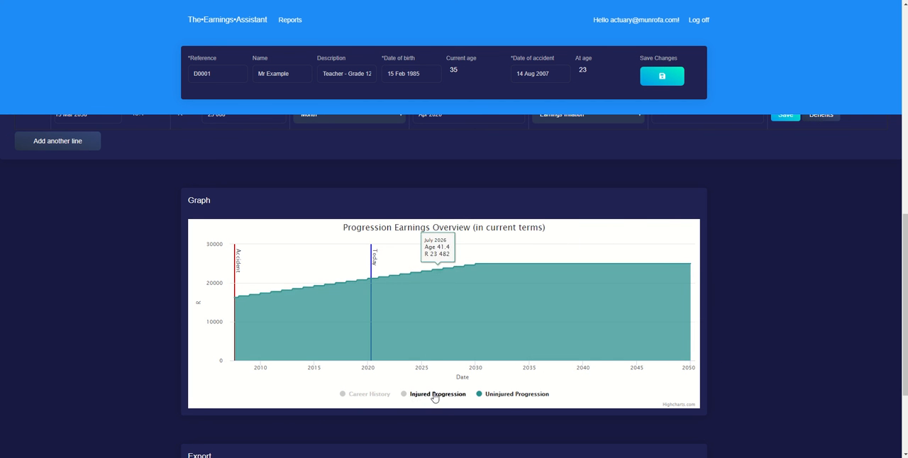
pyautogui.click(433, 395)
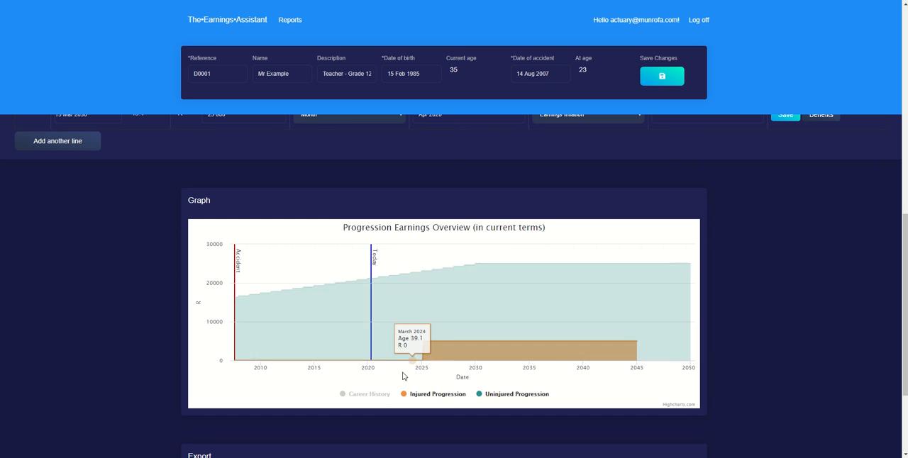
pyautogui.click(365, 394)
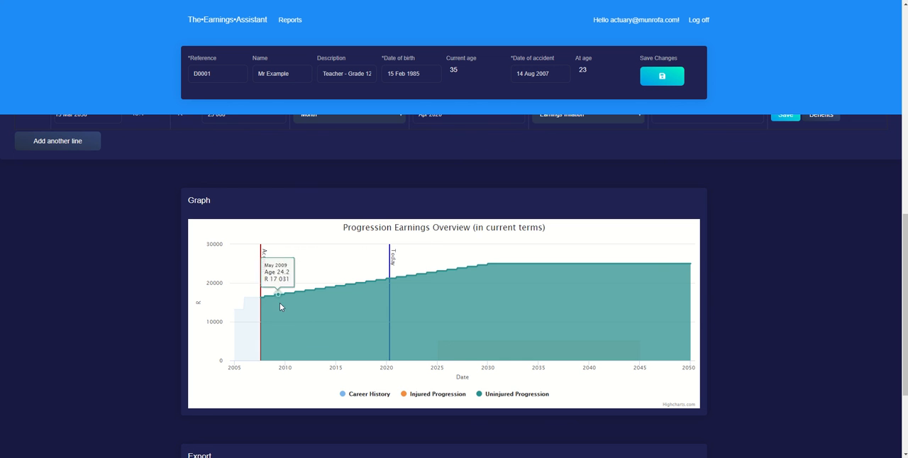
pyautogui.scroll(-1, 358, 245)
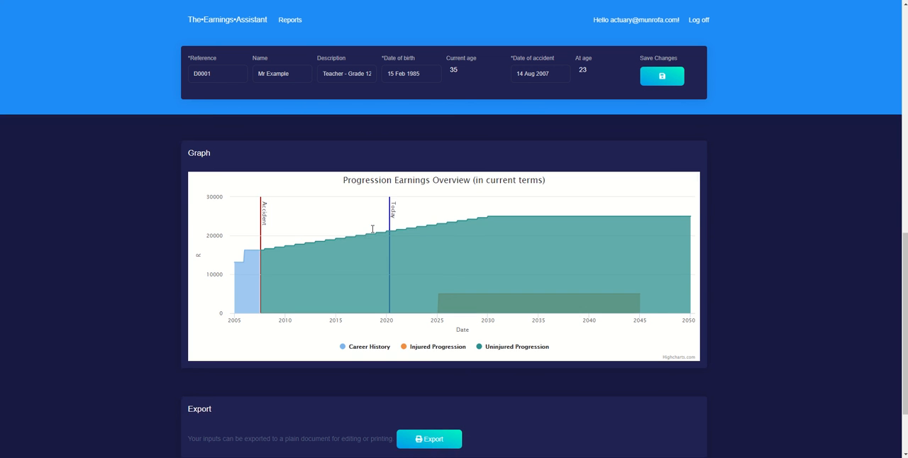
pyautogui.scroll(2, 362, 224)
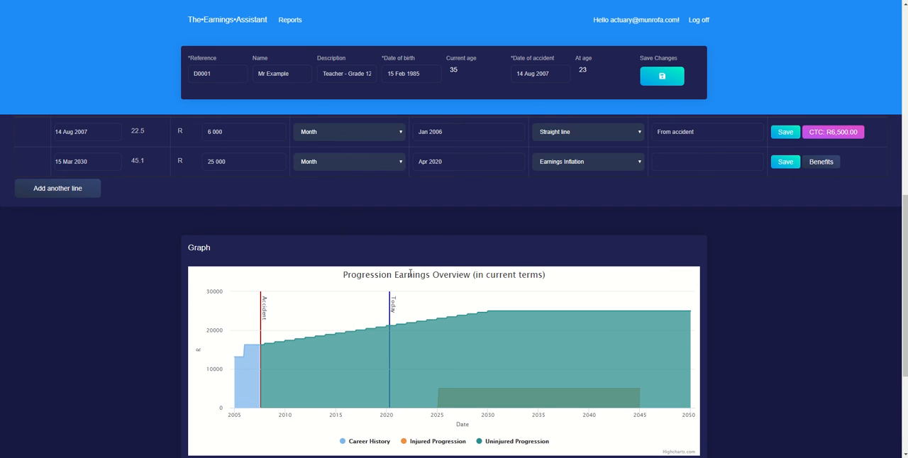